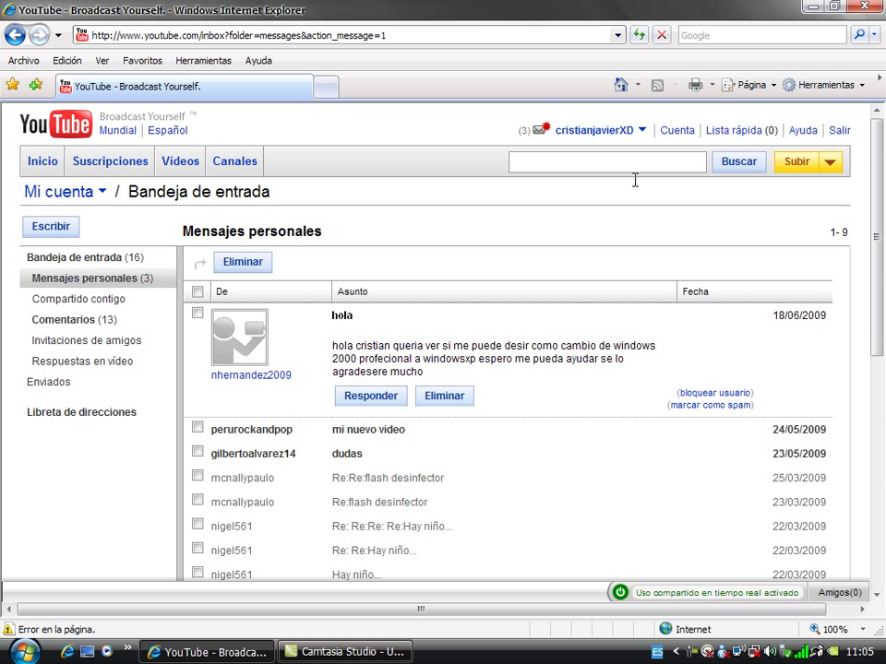
# Step: Scroll through the uploaded videos on YouTube's 'Mis vídeos' page, then minimize the browser
pyautogui.moveTo(595, 138)
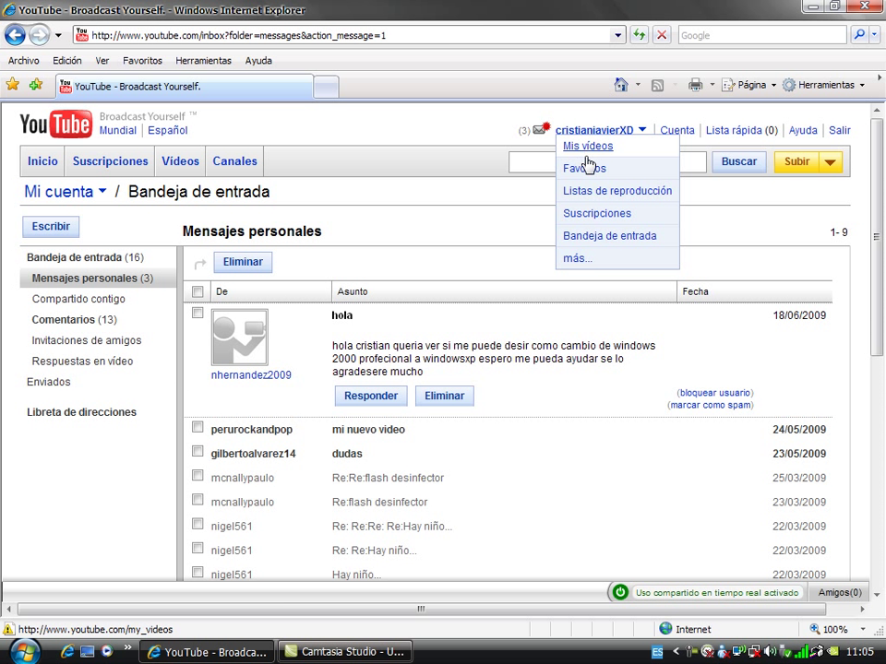
pyautogui.click(587, 147)
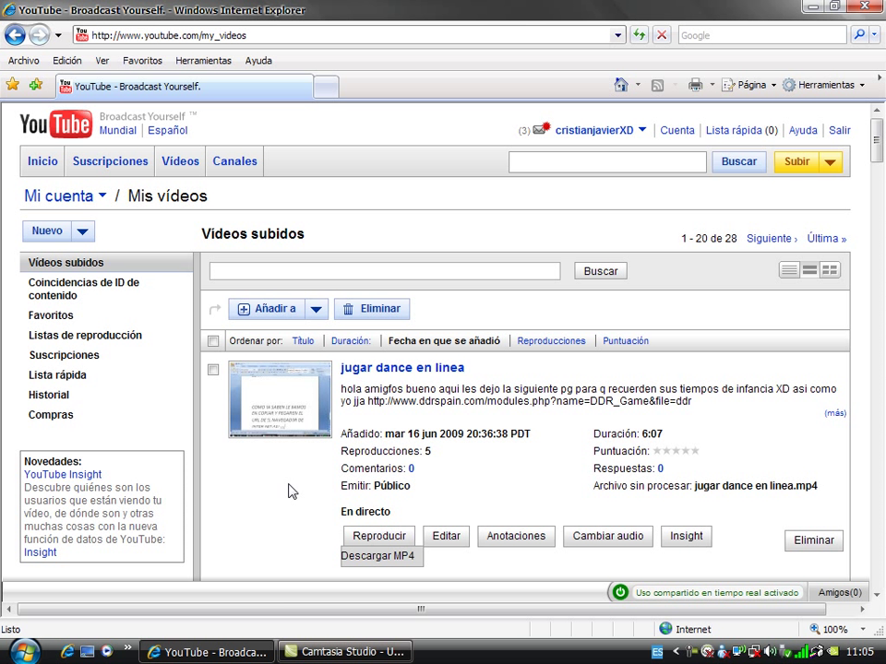
pyautogui.scroll(-6, 289, 491)
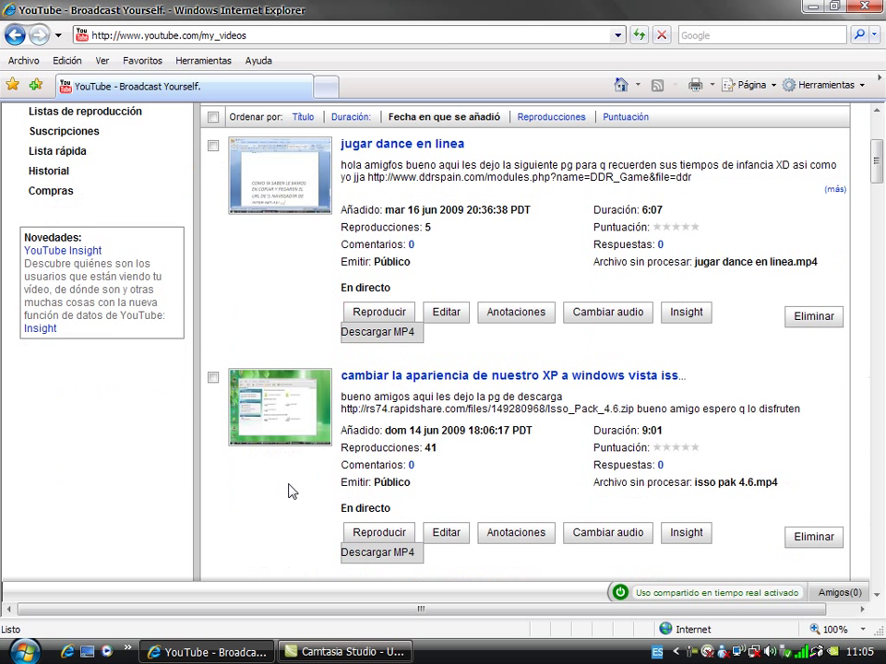
pyautogui.scroll(2, 289, 491)
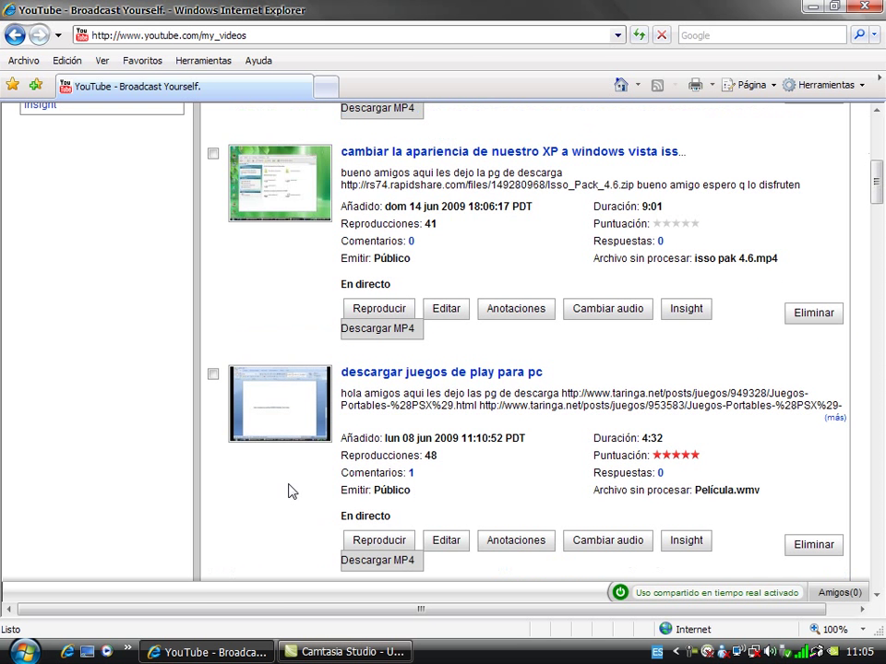
pyautogui.scroll(2, 287, 490)
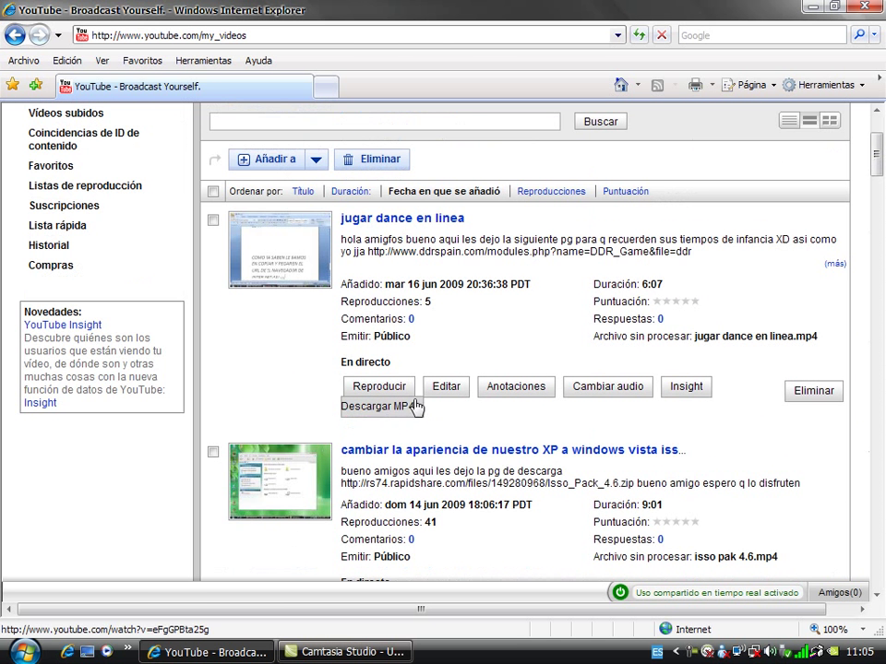
pyautogui.click(810, 7)
# Step: Refresh the desktop, open Mi PC and select the WXPVOL_ES (G:) CD drive
pyautogui.rightClick(342, 225)
pyautogui.click(380, 250)
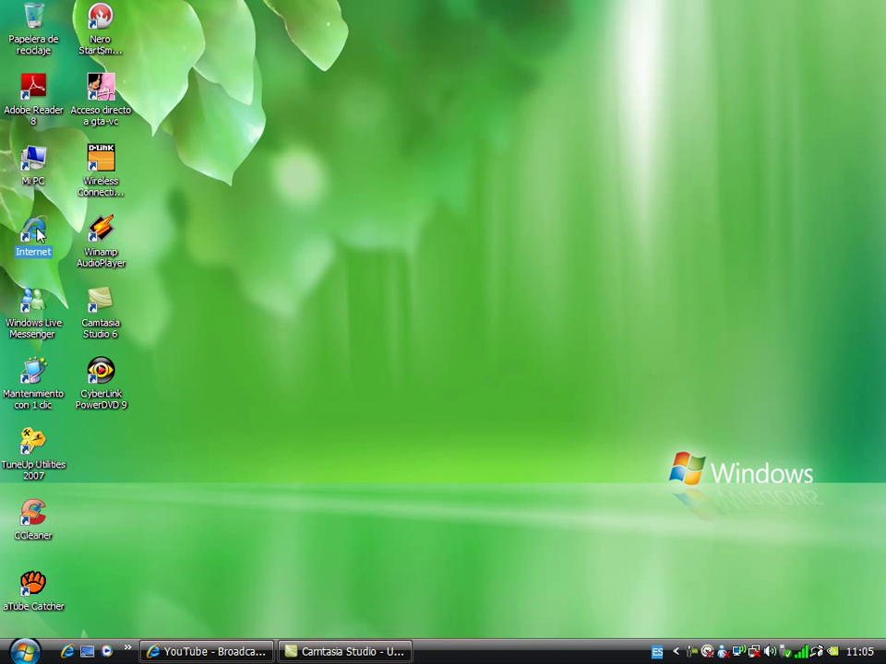
pyautogui.doubleClick(33, 165)
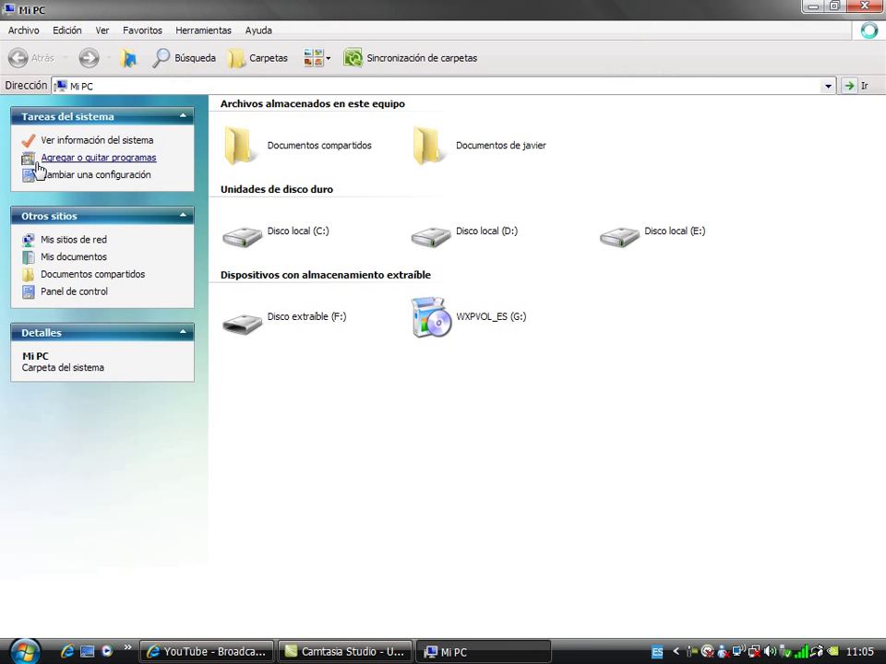
pyautogui.moveTo(358, 365); pyautogui.dragTo(546, 284)
pyautogui.moveTo(398, 284); pyautogui.dragTo(460, 314)
pyautogui.moveTo(553, 293); pyautogui.dragTo(475, 417)
pyautogui.click(485, 378)
pyautogui.click(492, 328)
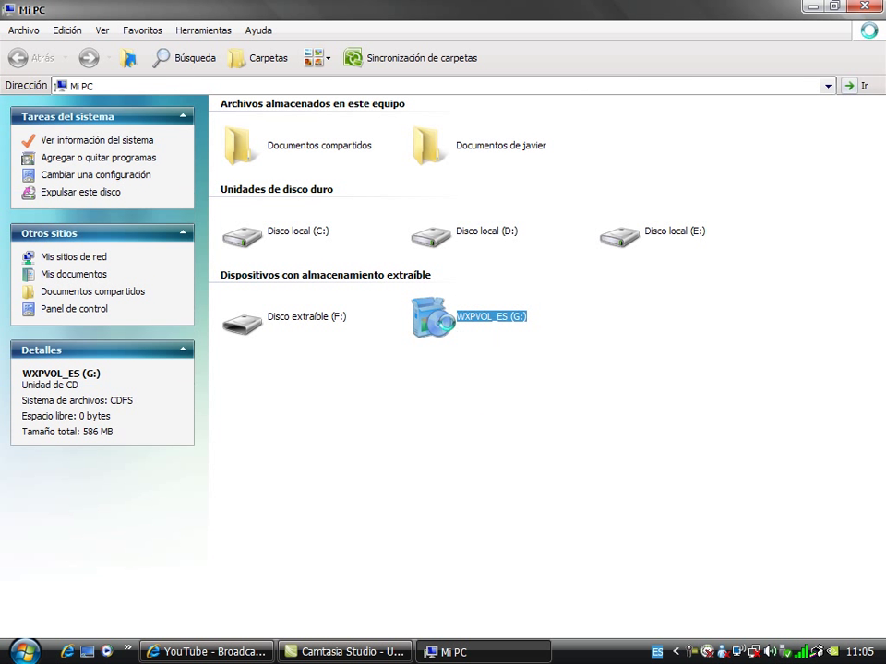
# Step: Explore the G: CD contents in a maximized window and select all its items
pyautogui.rightClick(449, 324)
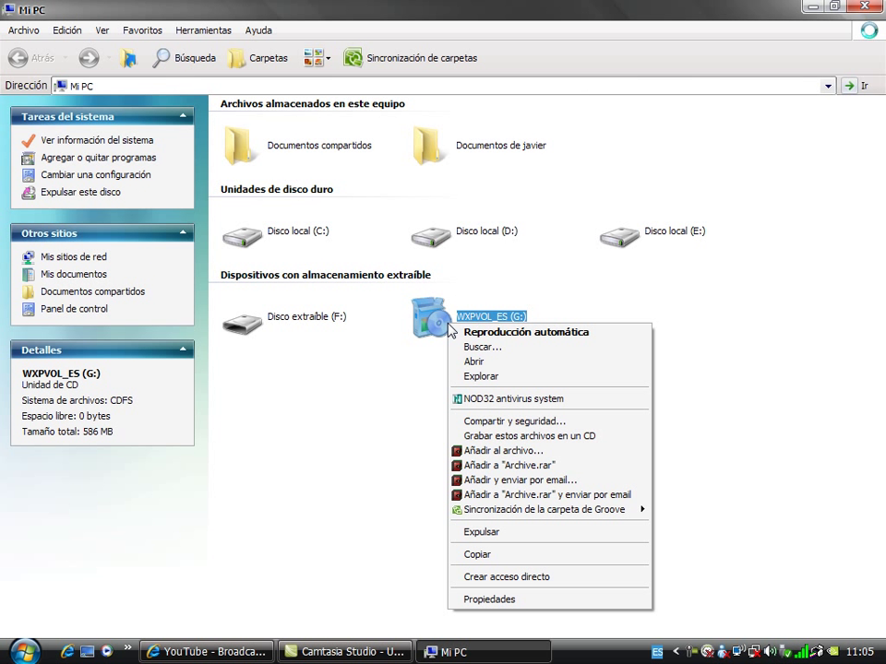
pyautogui.click(494, 378)
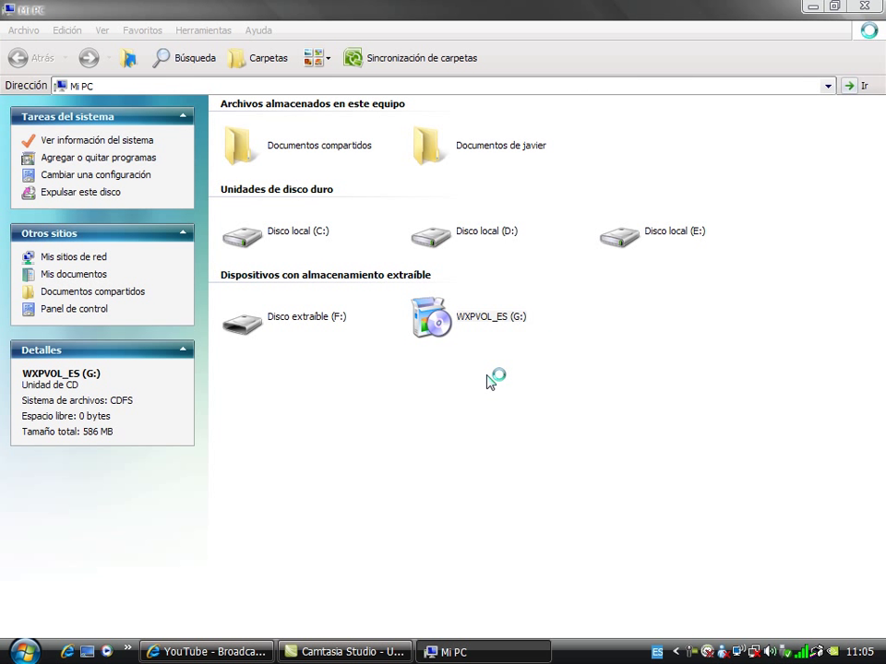
pyautogui.click(734, 135)
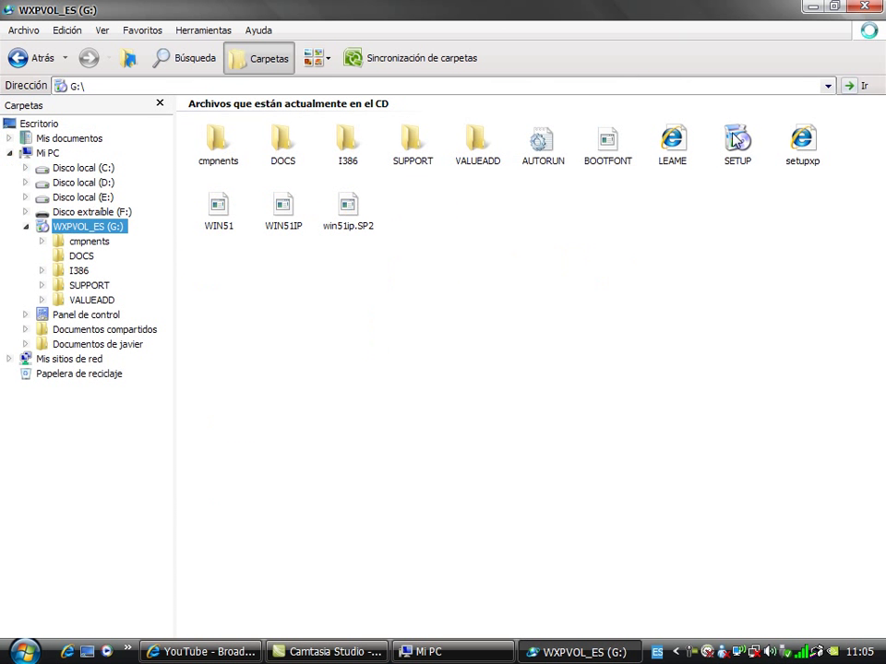
pyautogui.moveTo(204, 331); pyautogui.dragTo(718, 325)
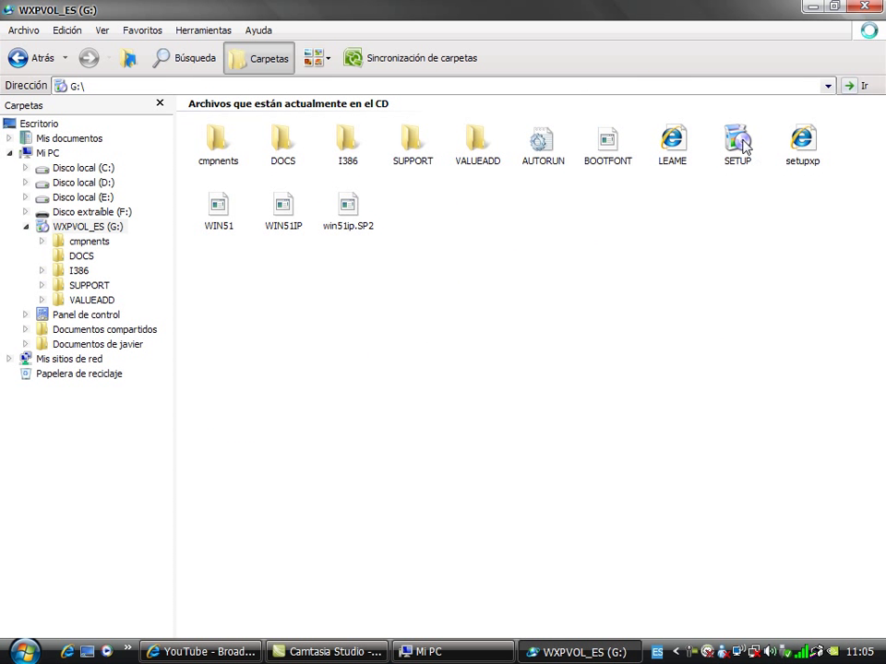
# Step: Run SETUP from the CD and choose 'Instalar Windows XP' from the welcome menu
pyautogui.doubleClick(741, 143)
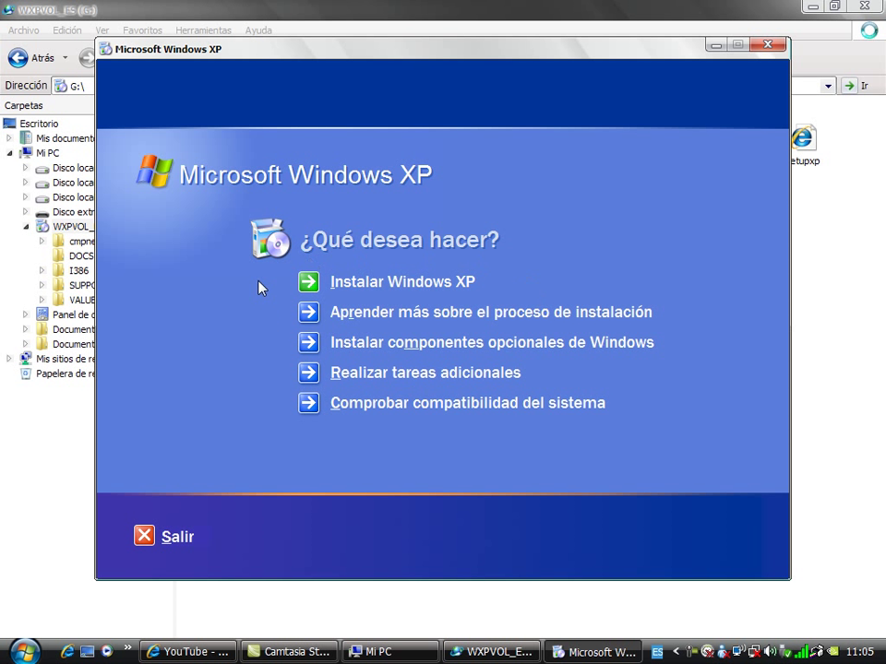
pyautogui.click(309, 289)
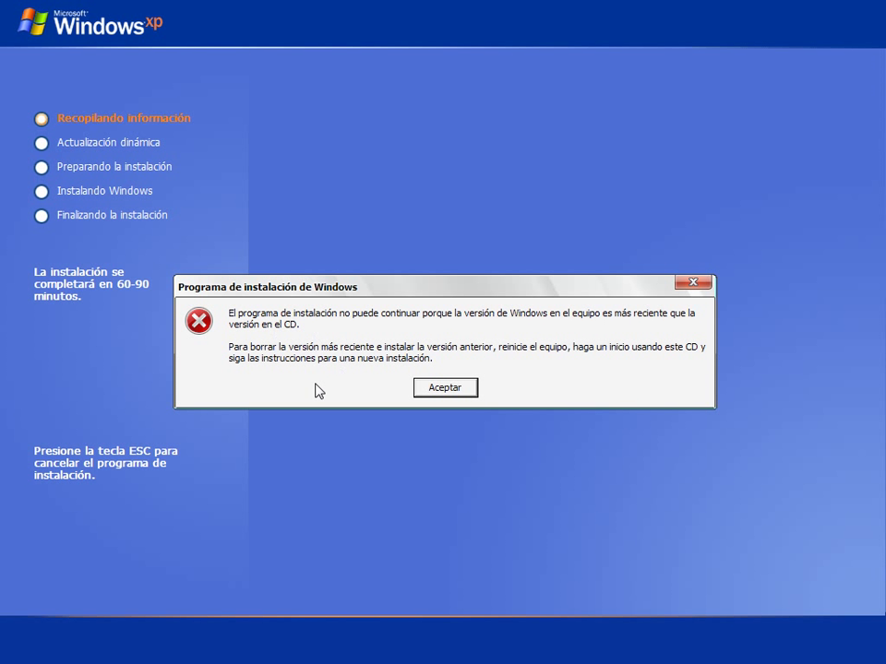
# Step: Dismiss the newer-version error and continue with 'Instalación nueva (avanzada)' as the installation type
pyautogui.click(445, 388)
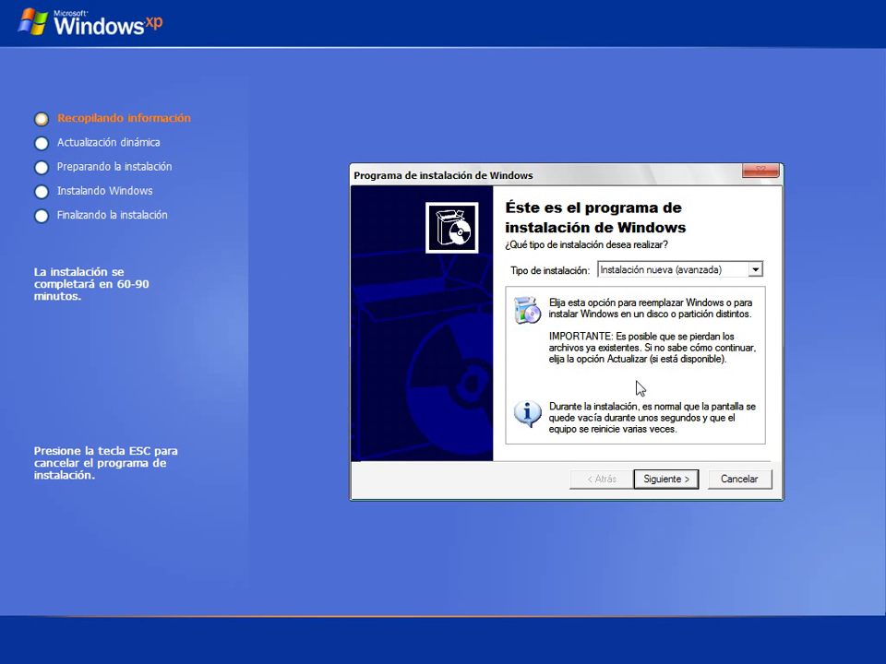
pyautogui.moveTo(622, 175); pyautogui.dragTo(582, 146)
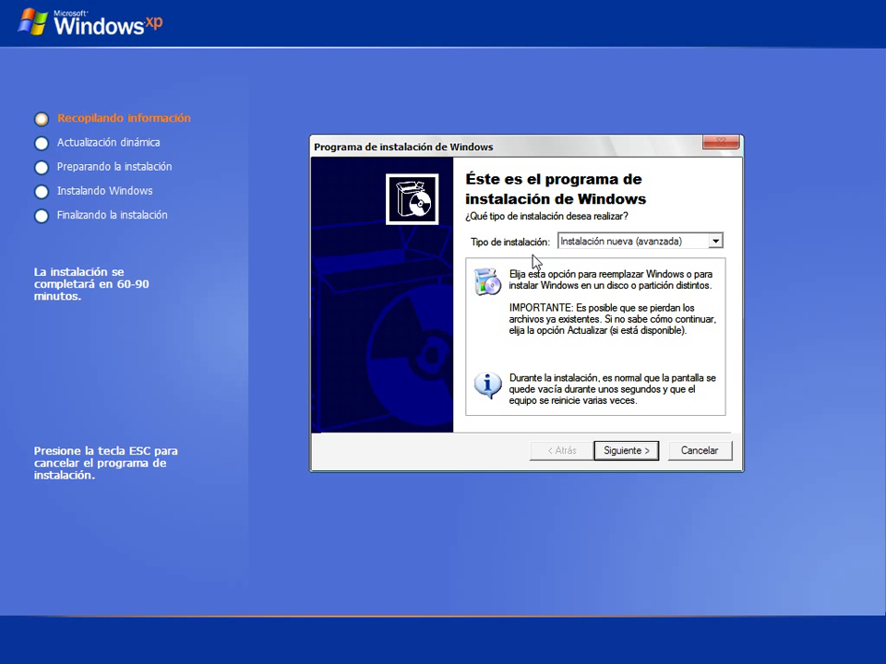
pyautogui.click(716, 242)
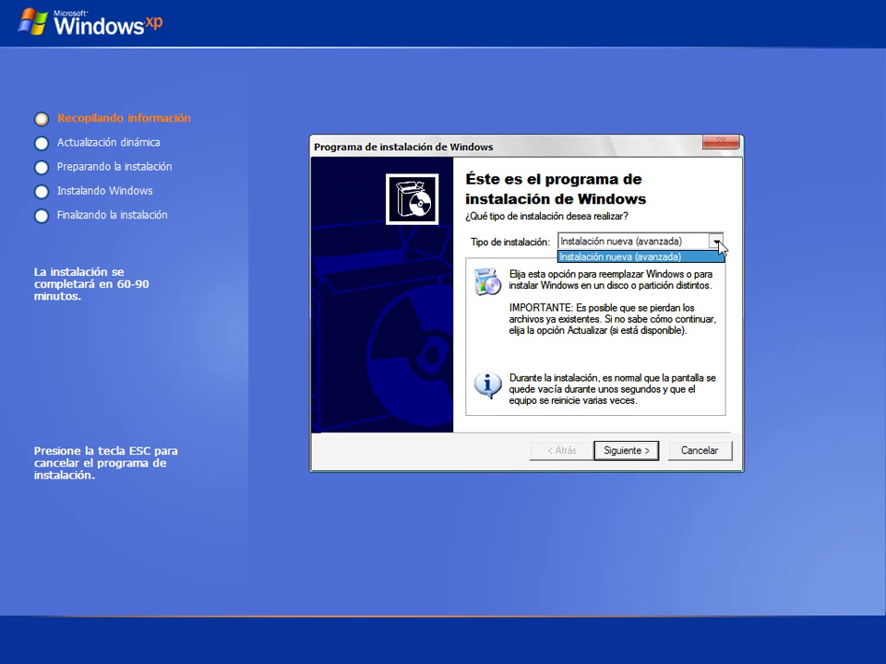
pyautogui.click(717, 242)
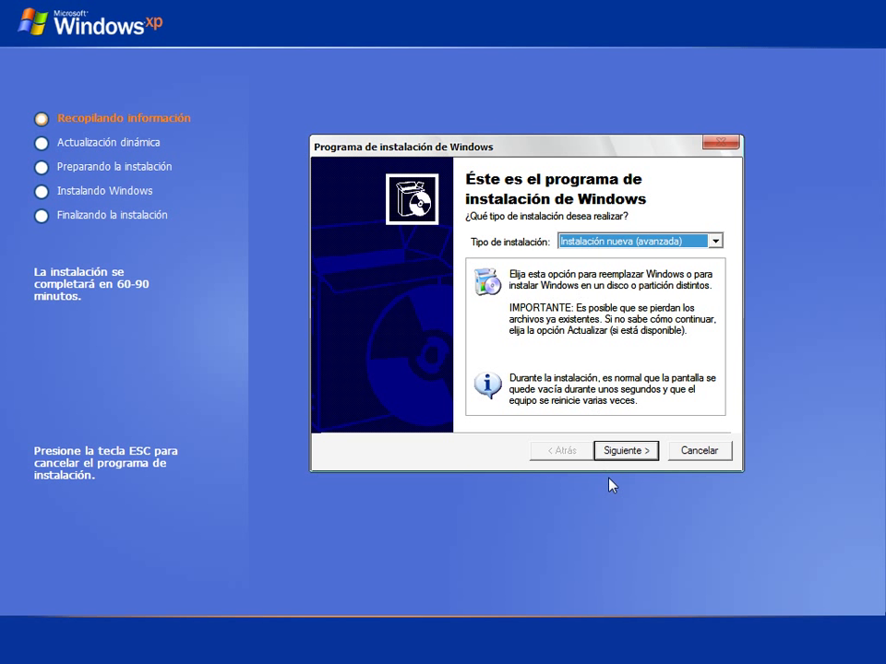
pyautogui.click(631, 452)
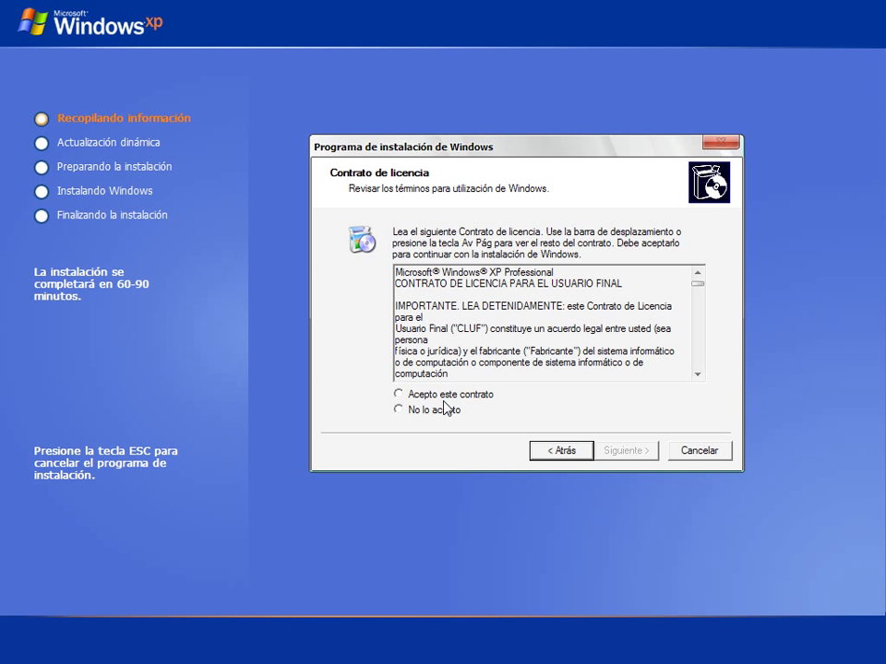
# Step: Choose 'Acepto este contrato' and continue to the product key page
pyautogui.click(400, 394)
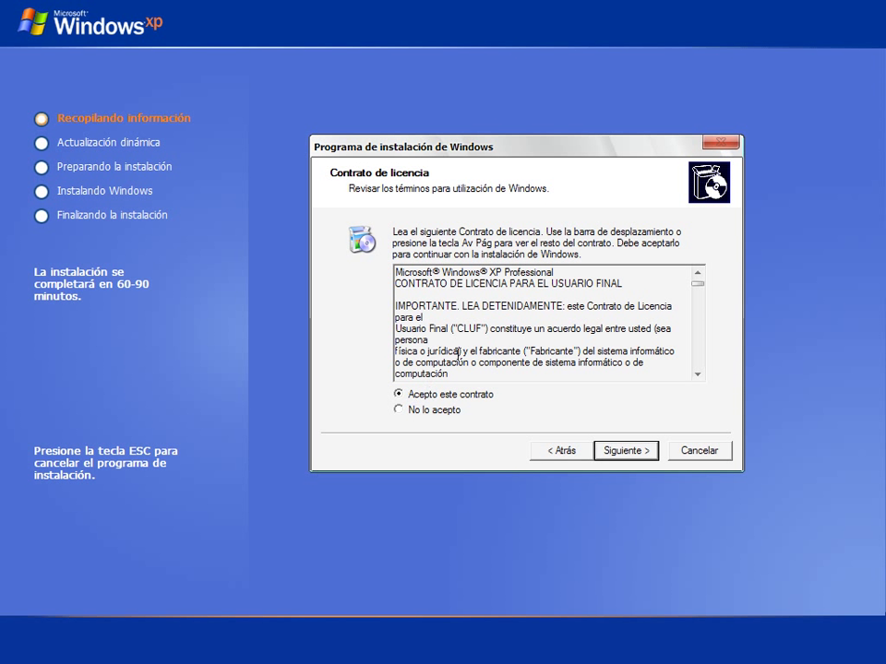
pyautogui.click(638, 452)
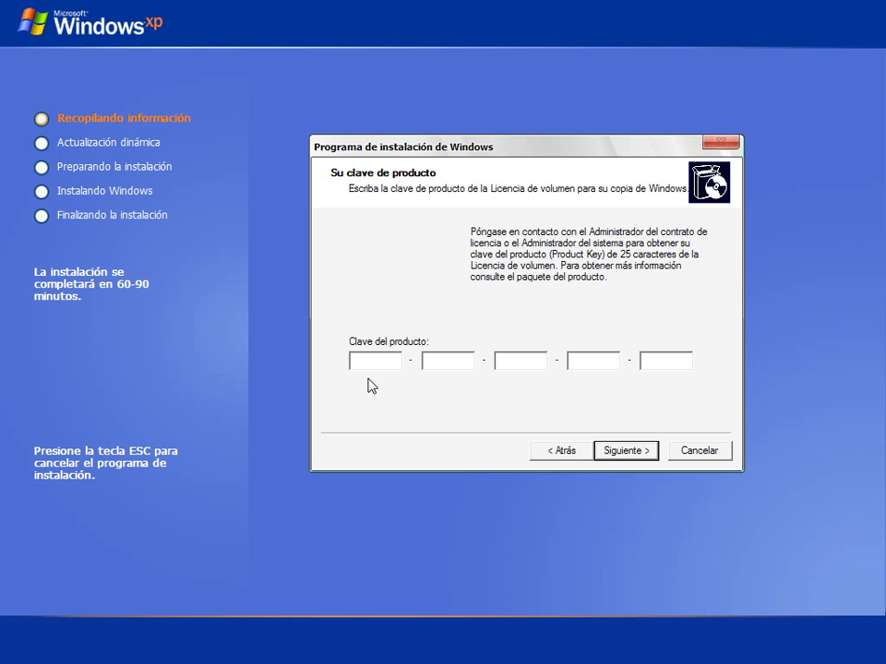
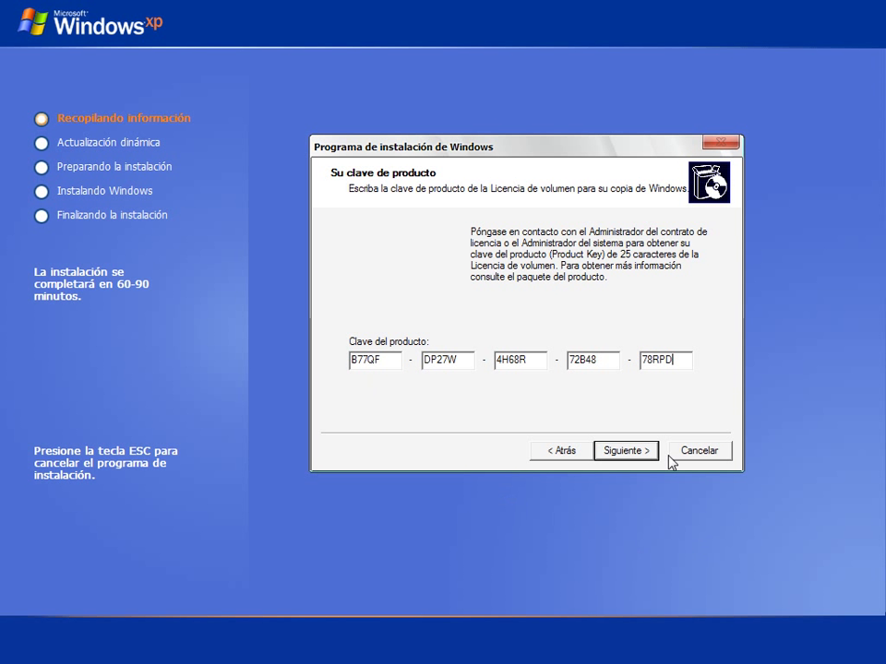
# Step: Submit the key, pass the installation options, and choose to skip downloading updated setup files
pyautogui.click(624, 450)
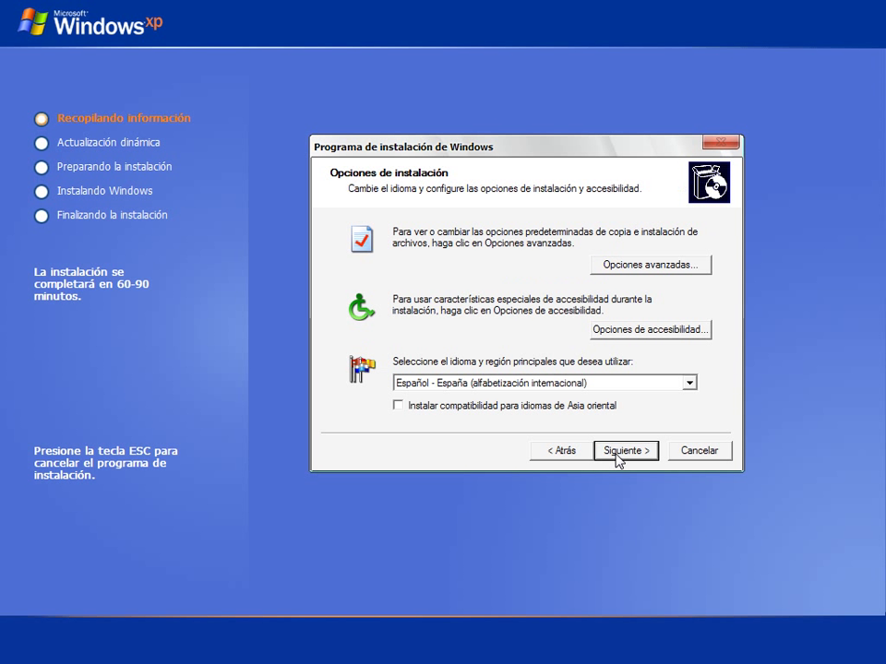
pyautogui.moveTo(607, 144); pyautogui.dragTo(511, 105)
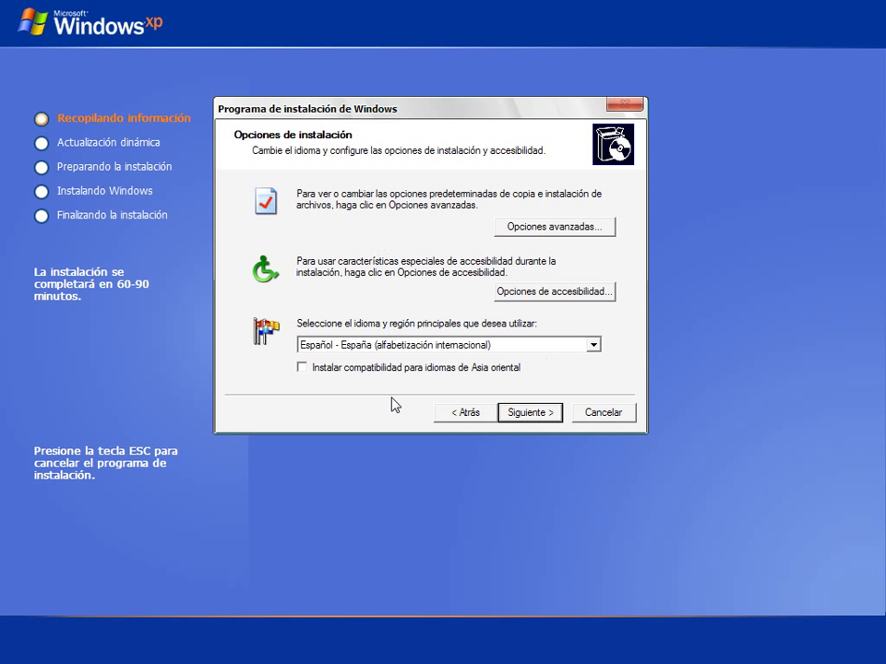
pyautogui.click(551, 415)
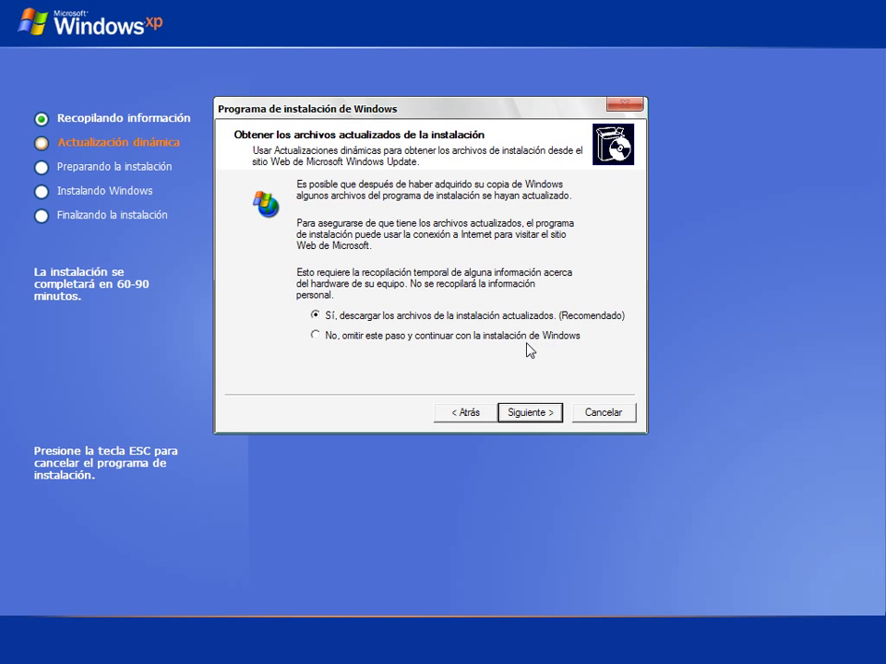
pyautogui.click(316, 336)
# Step: Continue into file copying, decline one cancel prompt with No, then request cancellation again
pyautogui.click(524, 414)
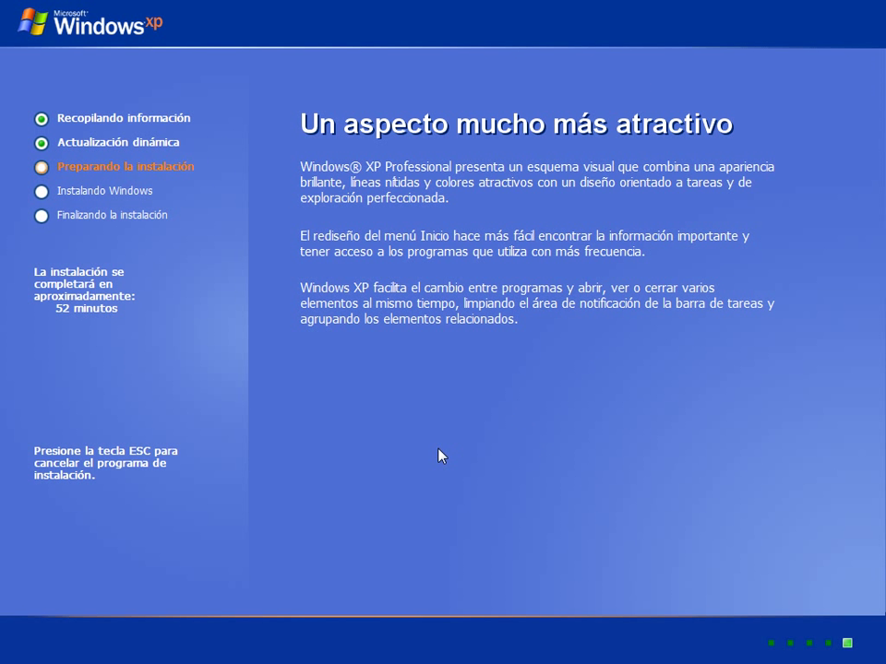
pyautogui.press('Escape')
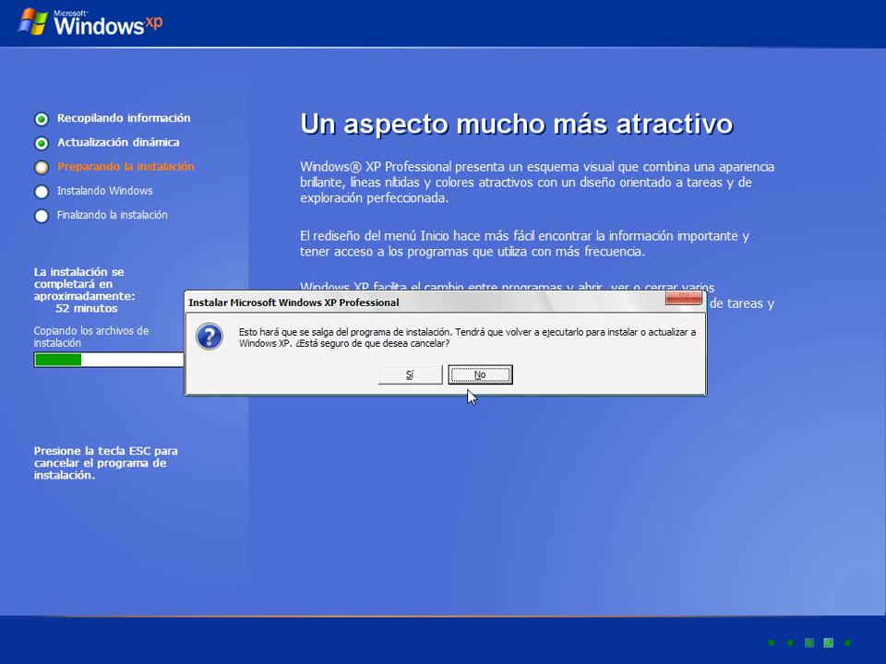
pyautogui.click(471, 378)
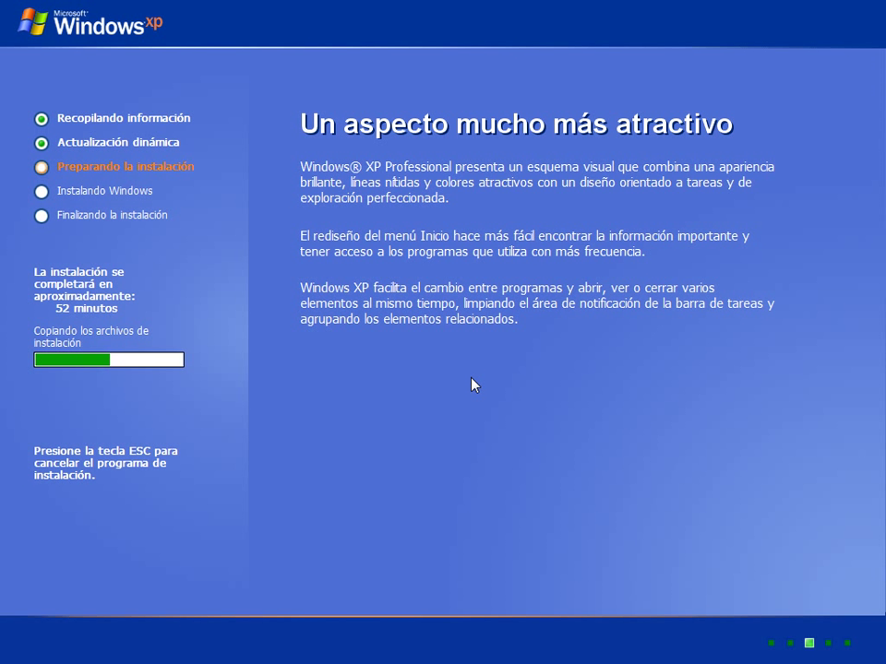
pyautogui.press('Escape')
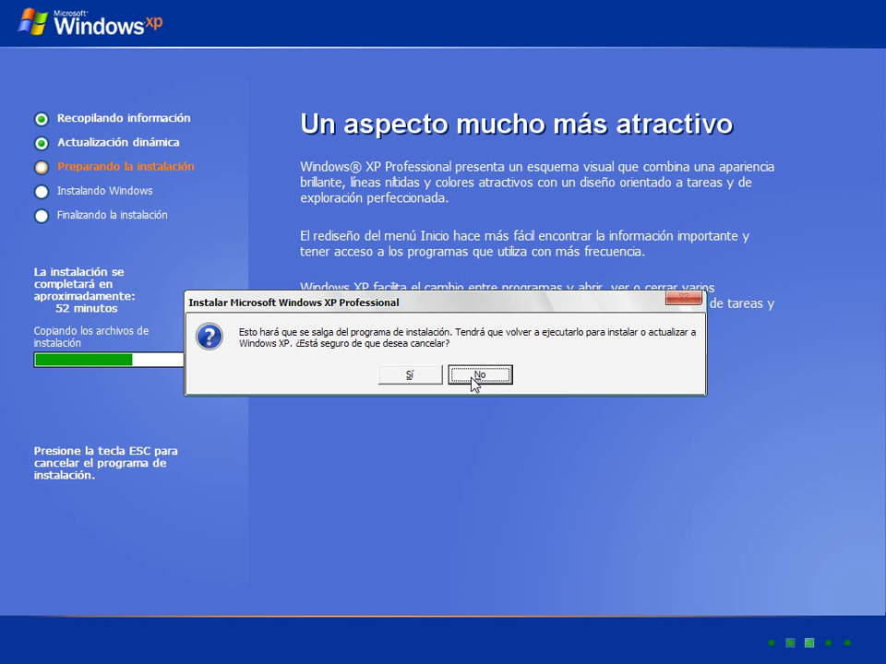
# Step: Confirm cancelling with Sí and close the rolled-back setup wizard with Finalizar
pyautogui.click(425, 376)
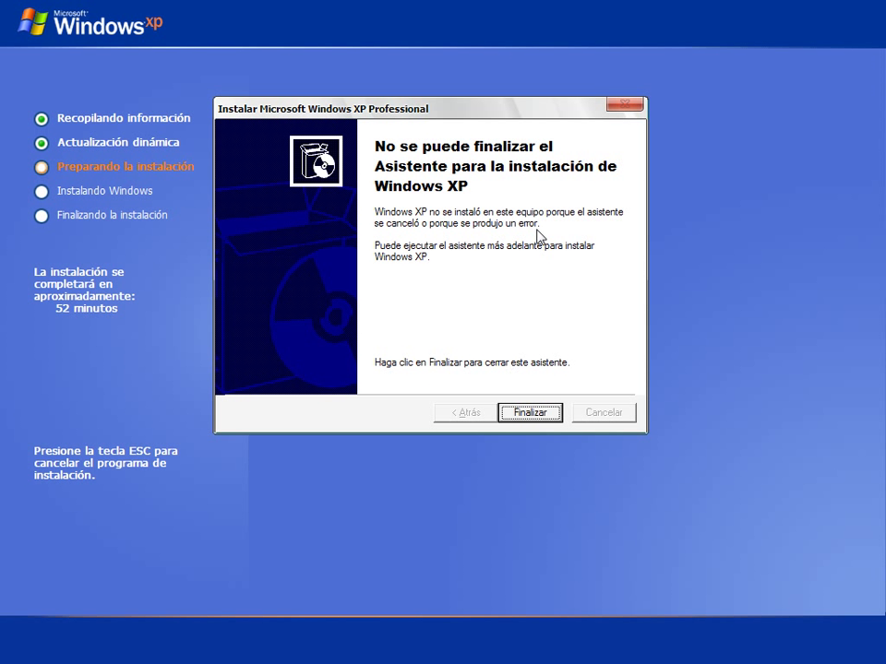
pyautogui.moveTo(471, 120); pyautogui.dragTo(452, 125)
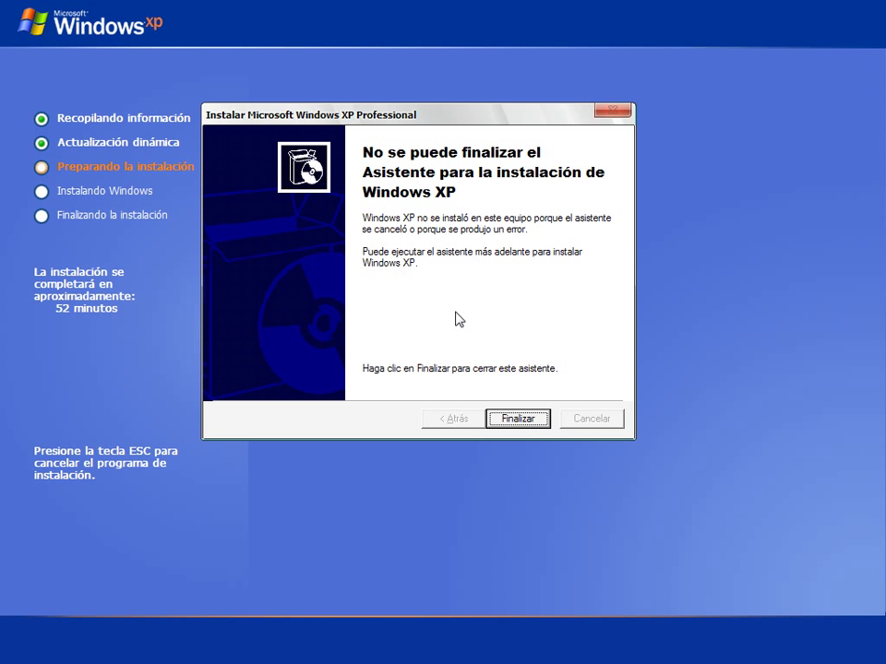
pyautogui.click(528, 420)
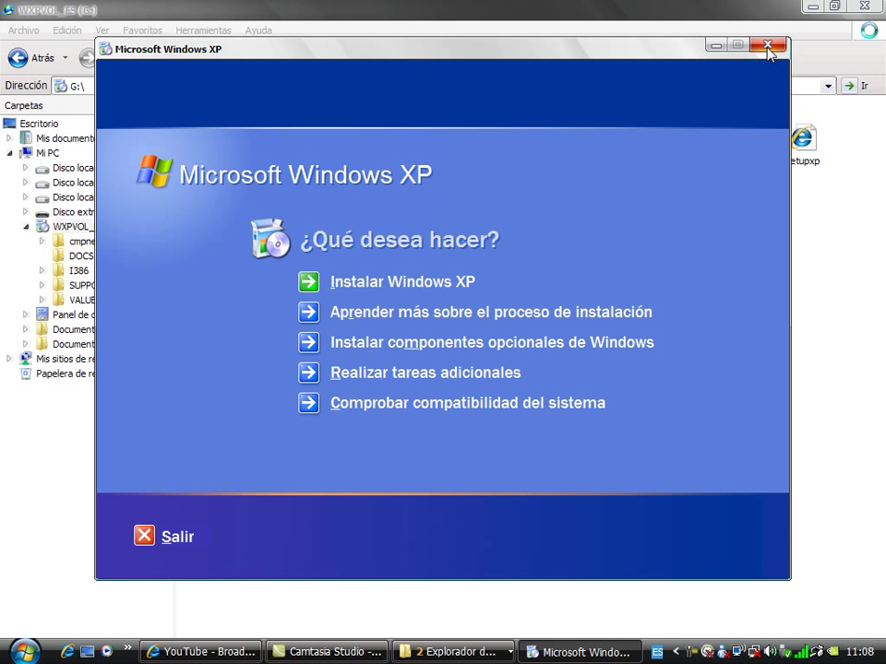
# Step: Close the Windows XP welcome menu, the G:\ window and Mi PC
pyautogui.click(767, 43)
pyautogui.click(717, 305)
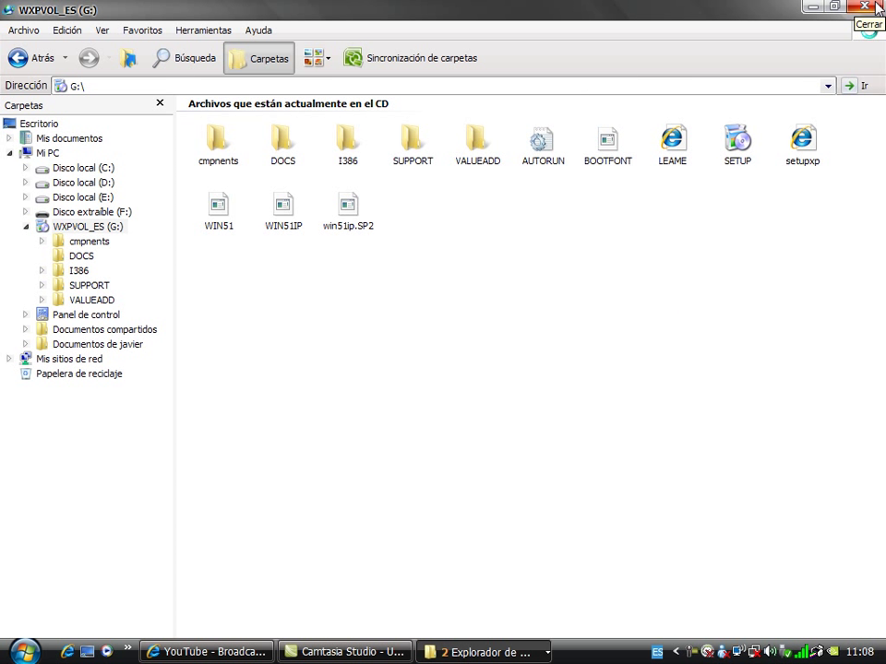
pyautogui.click(865, 7)
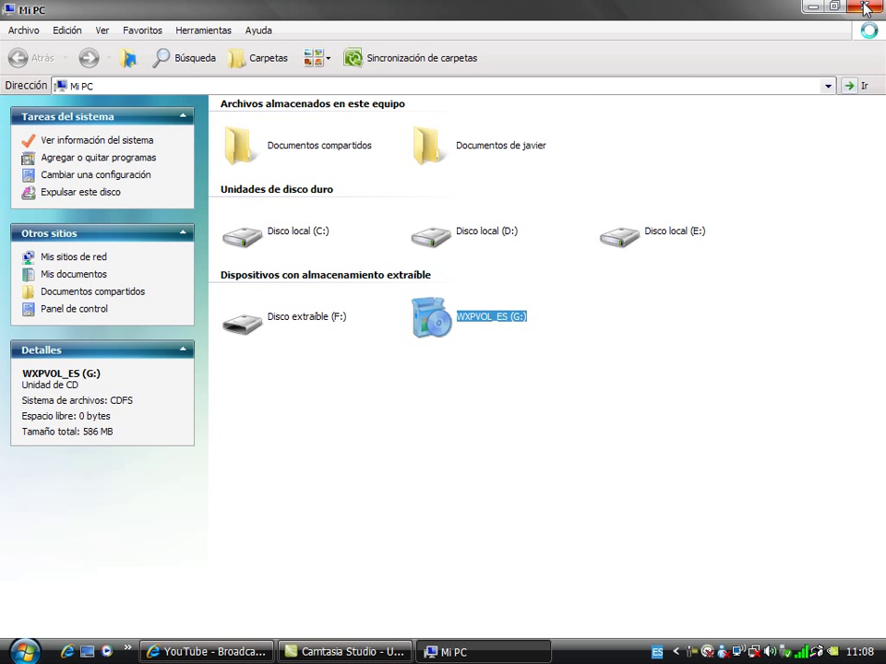
pyautogui.click(865, 7)
# Step: Refresh the desktop twice with Actualizar
pyautogui.rightClick(463, 236)
pyautogui.click(508, 260)
pyautogui.rightClick(426, 209)
pyautogui.click(486, 234)
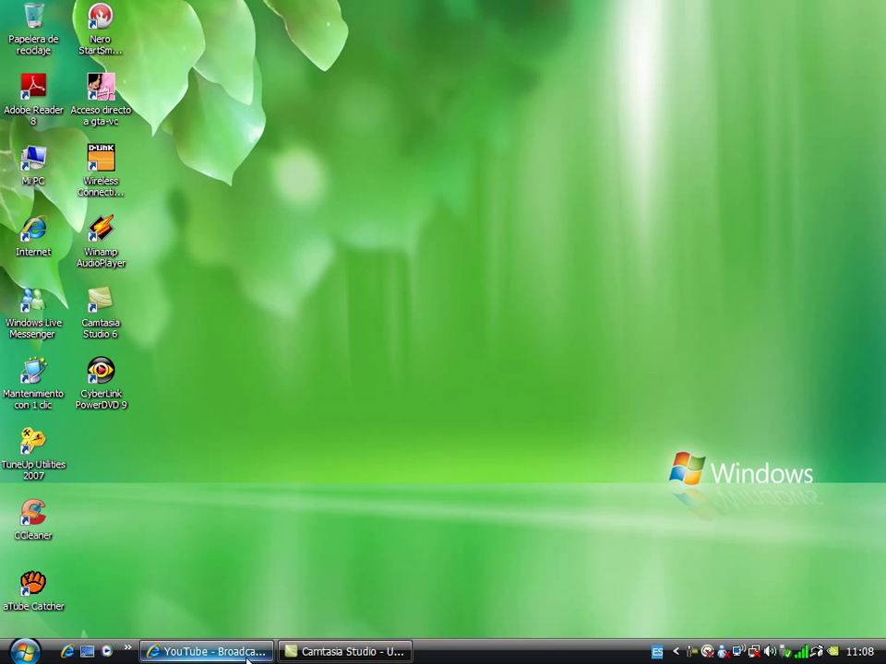
# Step: Return to the YouTube My Videos list and scroll to 'descargar windows xp gratis' (424 views)
pyautogui.click(246, 653)
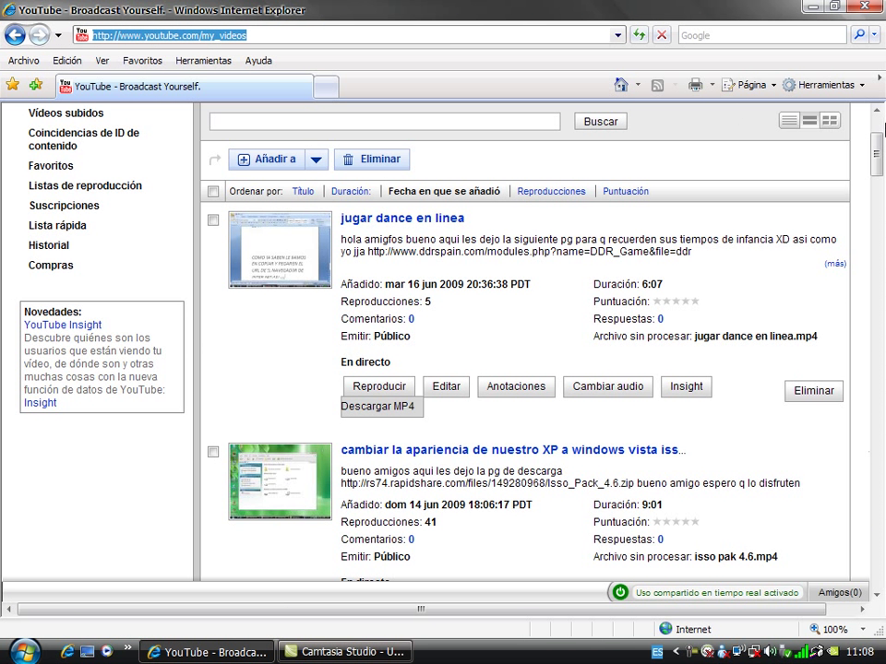
pyautogui.scroll(-3, 875, 155)
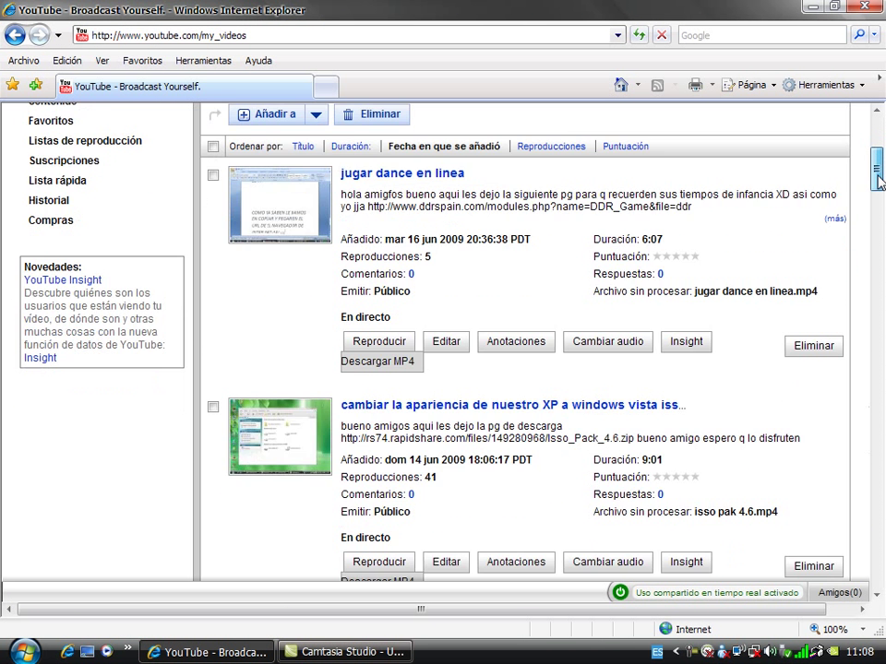
pyautogui.scroll(1, 876, 180)
pyautogui.moveTo(877, 180); pyautogui.dragTo(877, 268)
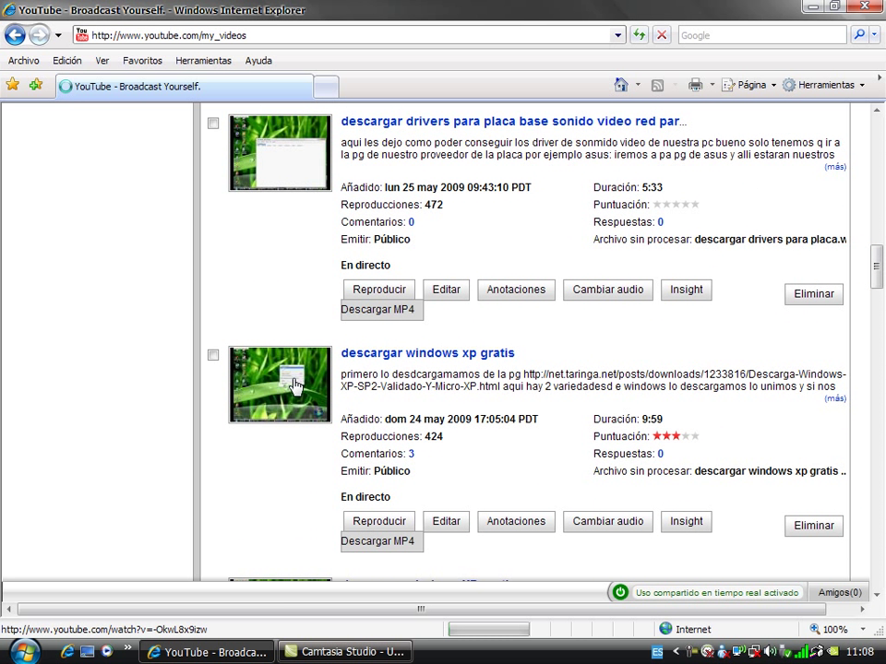
# Step: Open the 'descargar windows xp gratis' video, expand its description, and open the Taringa link maximized
pyautogui.click(294, 386)
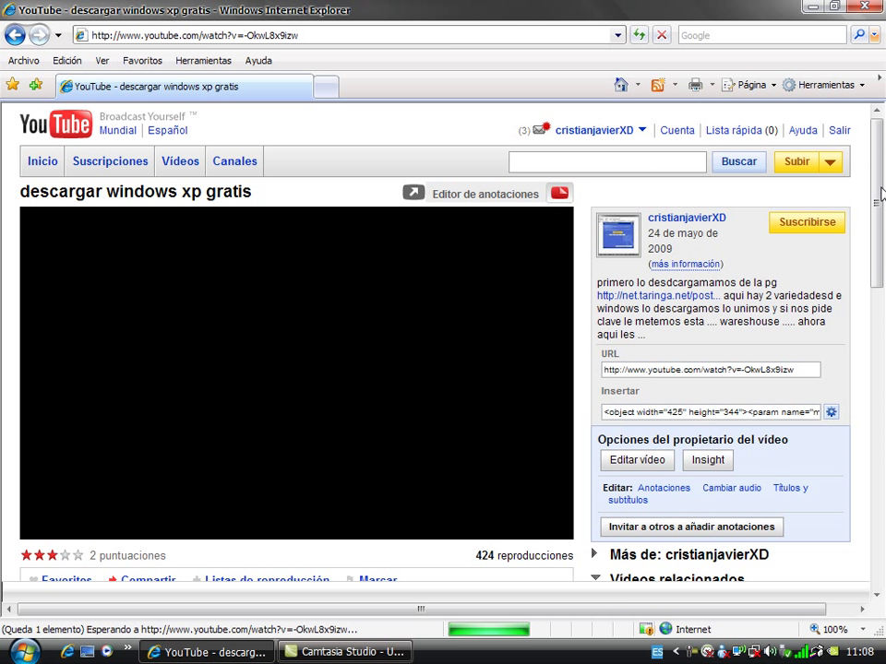
pyautogui.click(684, 268)
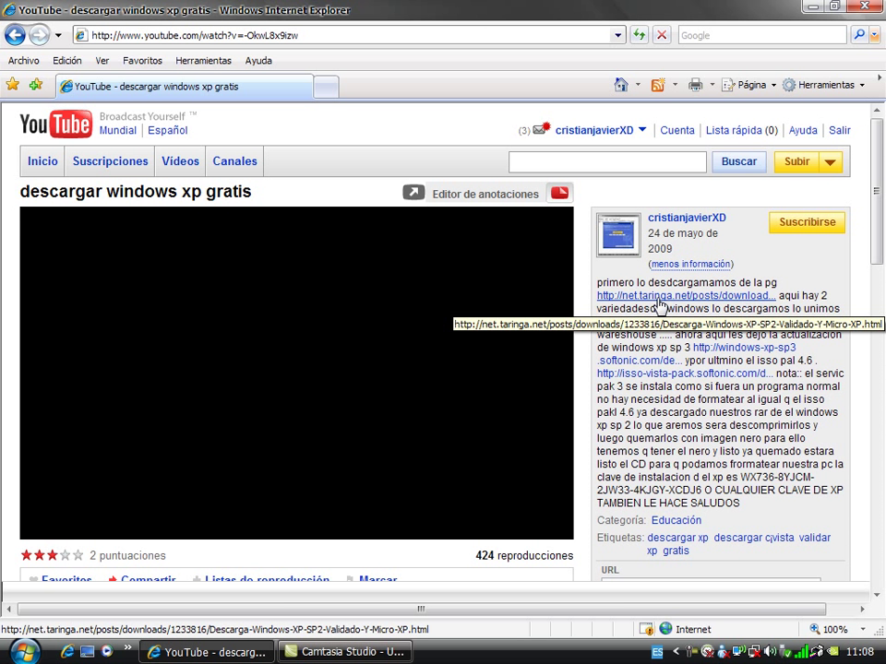
pyautogui.moveTo(876, 231)
pyautogui.mouseDown()
pyautogui.moveTo(875, 300)
pyautogui.moveTo(879, 148)
pyautogui.moveTo(877, 210)
pyautogui.mouseUp()
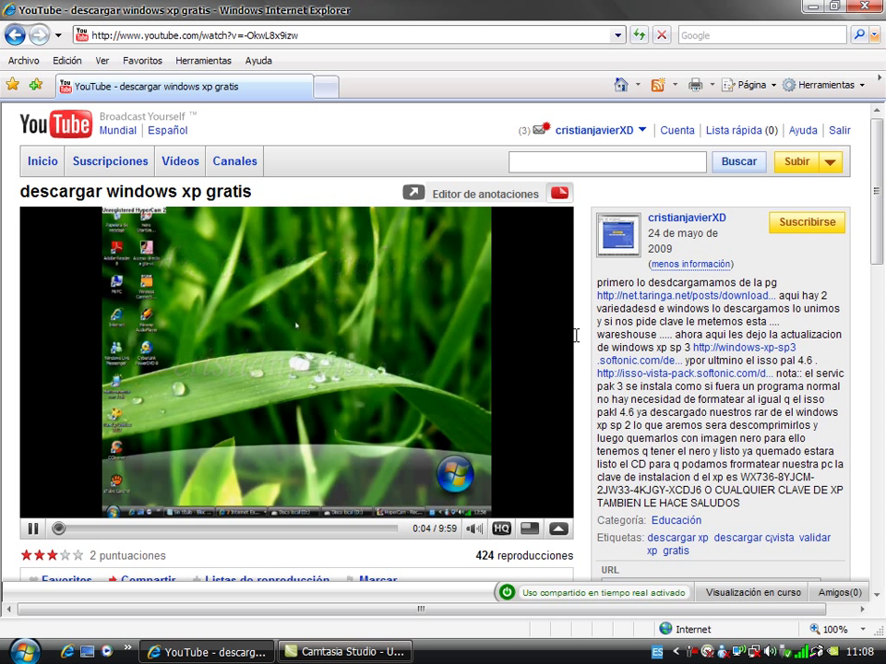
pyautogui.click(690, 295)
pyautogui.click(659, 39)
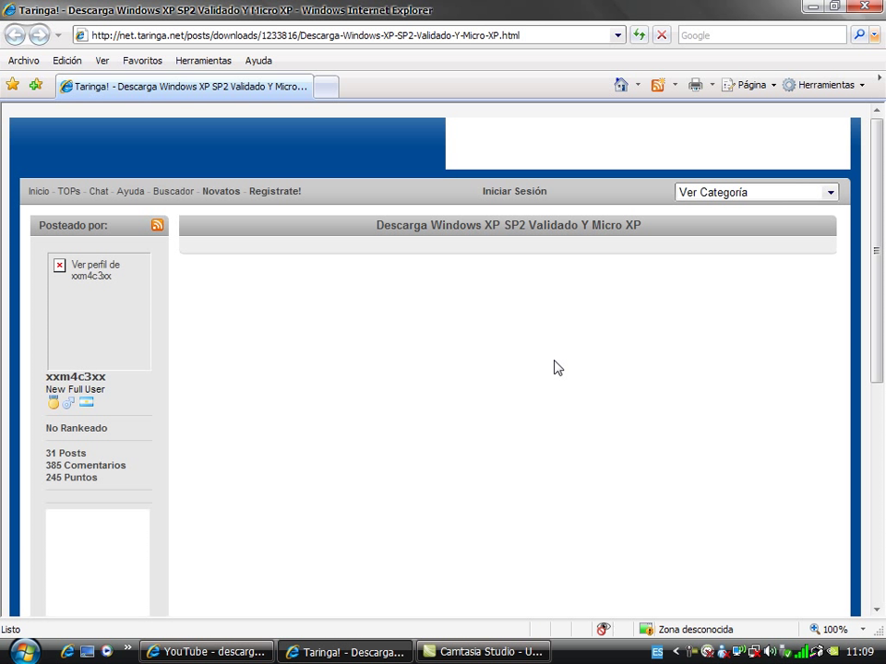
# Step: Scroll through the Taringa post's SP2 and MicroXP RapidShare download links, trying text selections
pyautogui.scroll(-5, 505, 459)
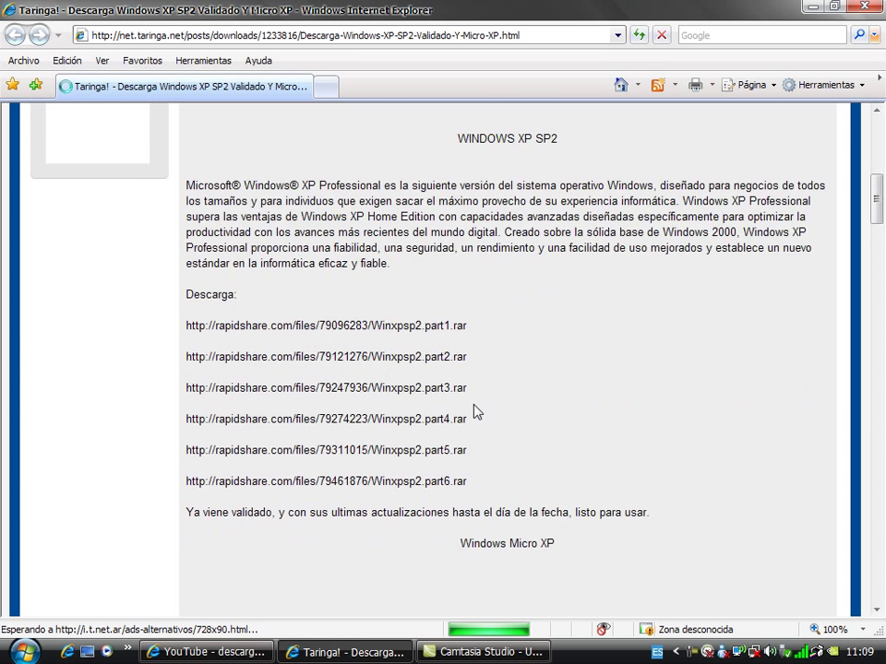
pyautogui.moveTo(510, 257); pyautogui.dragTo(642, 356)
pyautogui.click(642, 356)
pyautogui.scroll(-5, 643, 354)
pyautogui.scroll(-3, 642, 355)
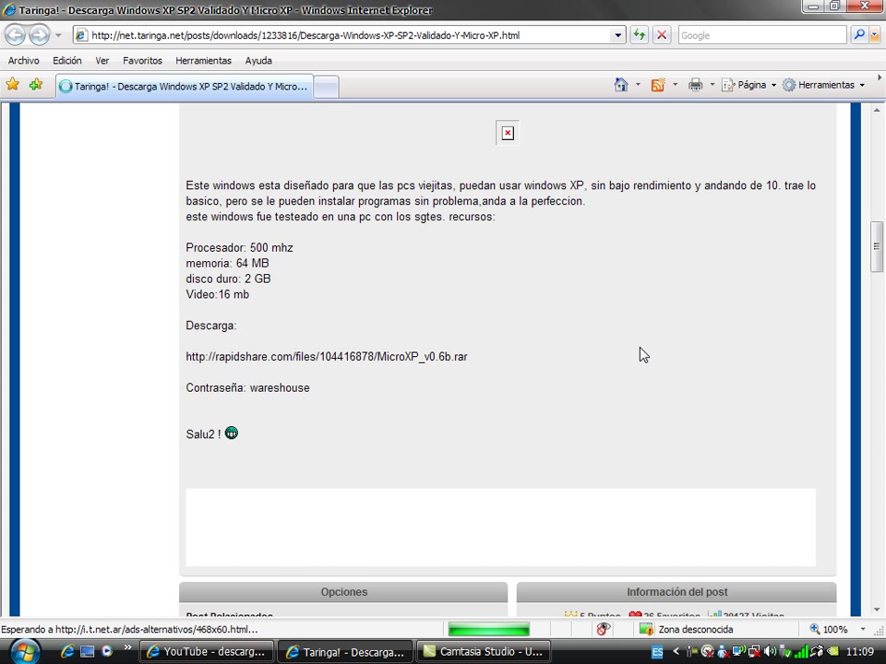
pyautogui.moveTo(187, 340); pyautogui.dragTo(489, 367)
pyautogui.click(571, 375)
pyautogui.scroll(10, 569, 371)
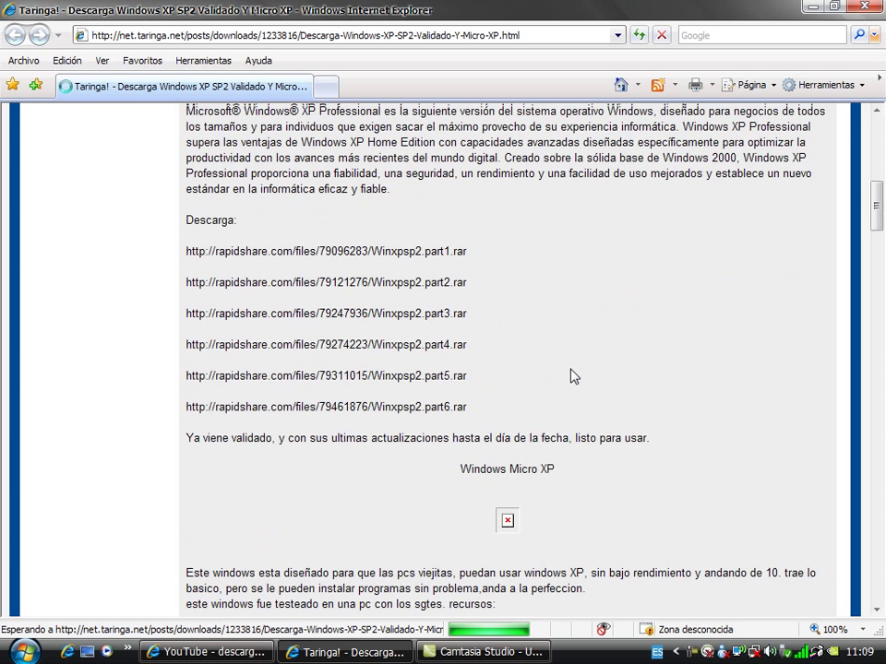
# Step: Copy the first Winxpsp2.part1.rar RapidShare link
pyautogui.moveTo(502, 403); pyautogui.dragTo(192, 408)
pyautogui.hotkey('ctrl', 'c')
pyautogui.rightClick(201, 406)
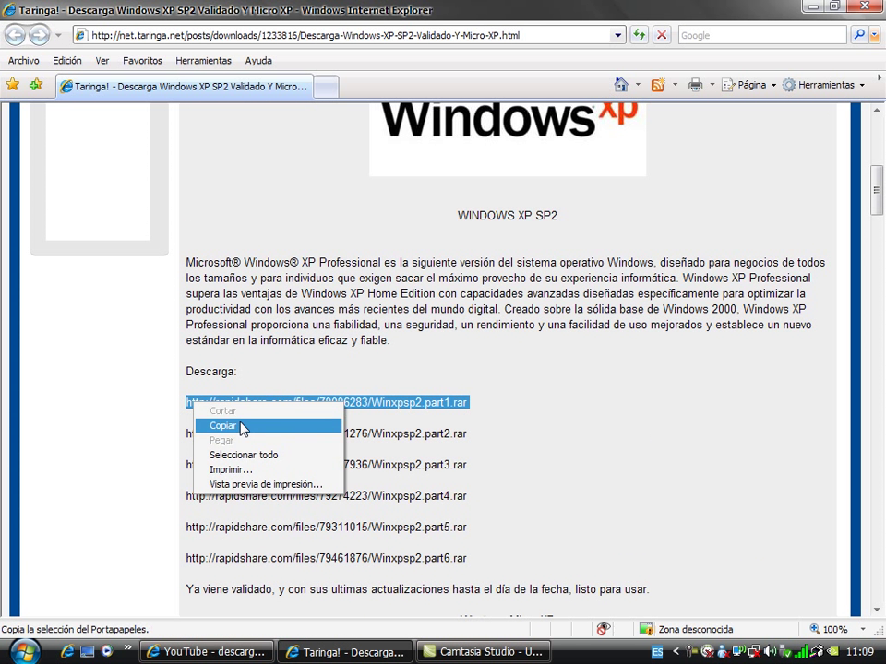
pyautogui.click(238, 425)
# Step: Load the copied part1 link, choose the Free user download, then close that window
pyautogui.click(324, 37)
pyautogui.press('BackSpace')
pyautogui.rightClick(324, 40)
pyautogui.hotkey('ctrl', 'v')
pyautogui.press('Return')
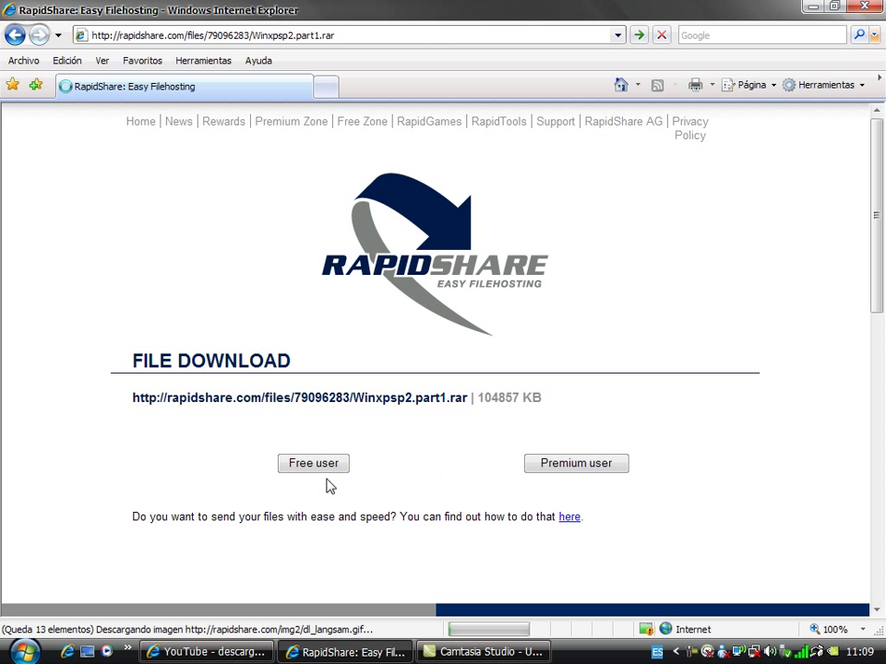
pyautogui.click(318, 464)
pyautogui.hotkey('alt', 'F4')
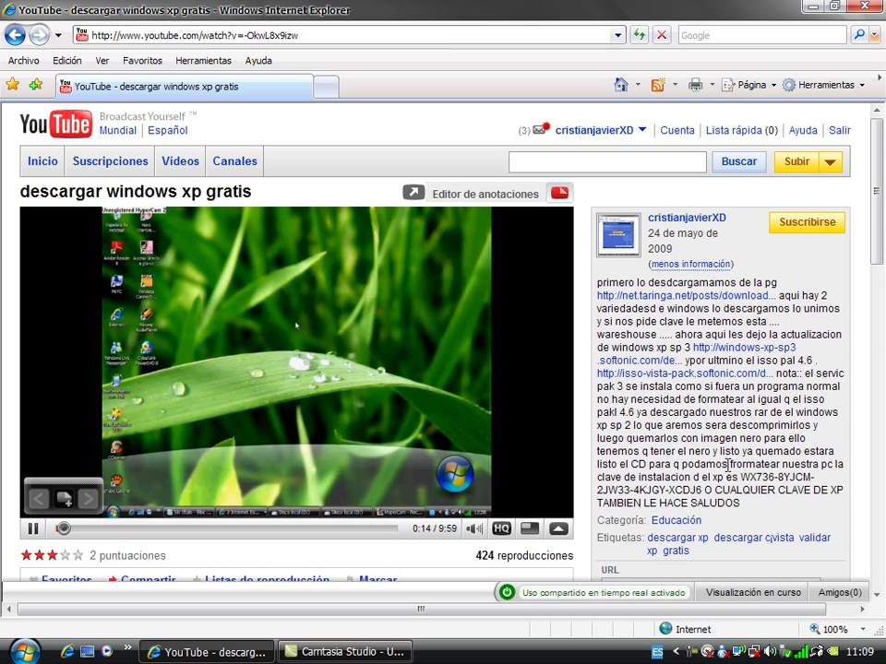